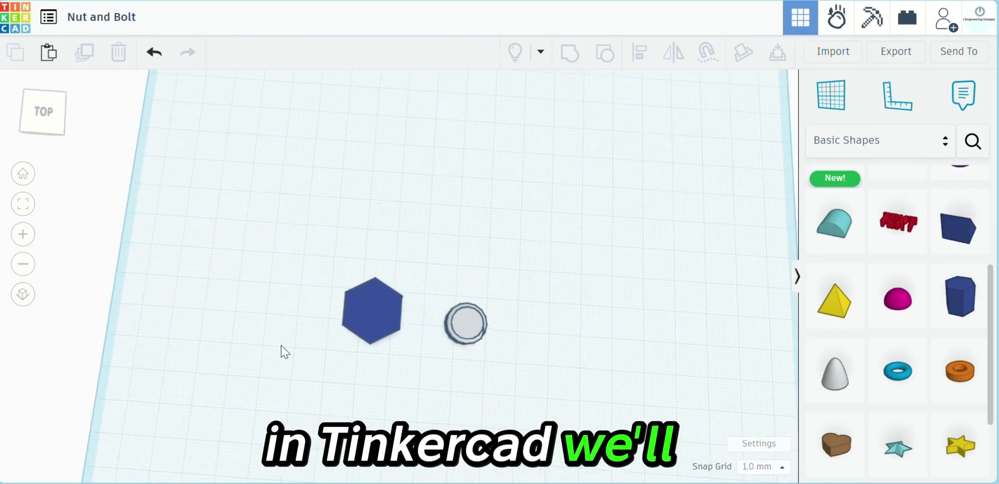
{"action": "right_click_drag", "start_coordinate": [281, 352], "coordinate": [283, 285]}
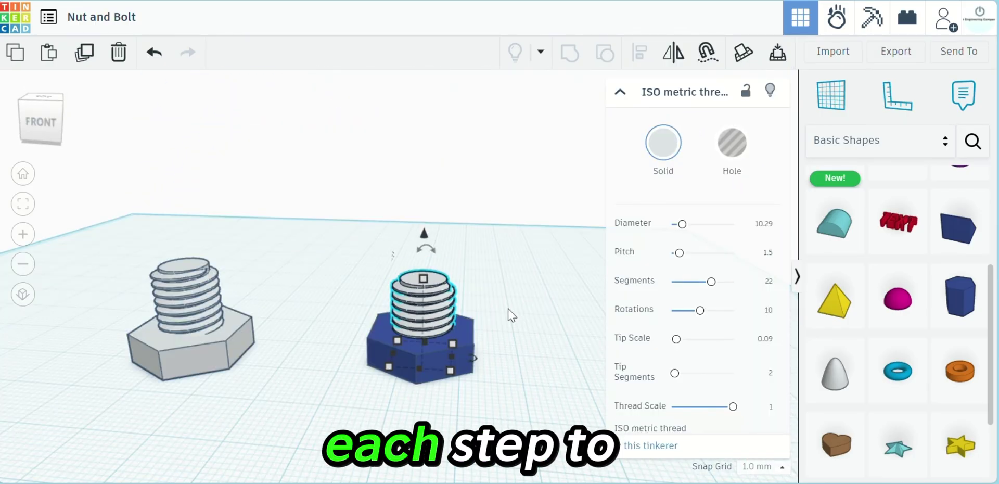
{"action": "mouse_move", "coordinate": [518, 348]}
{"action": "right_mouse_down"}
{"action": "mouse_move", "coordinate": [506, 310]}
{"action": "mouse_move", "coordinate": [502, 356]}
{"action": "right_mouse_up"}
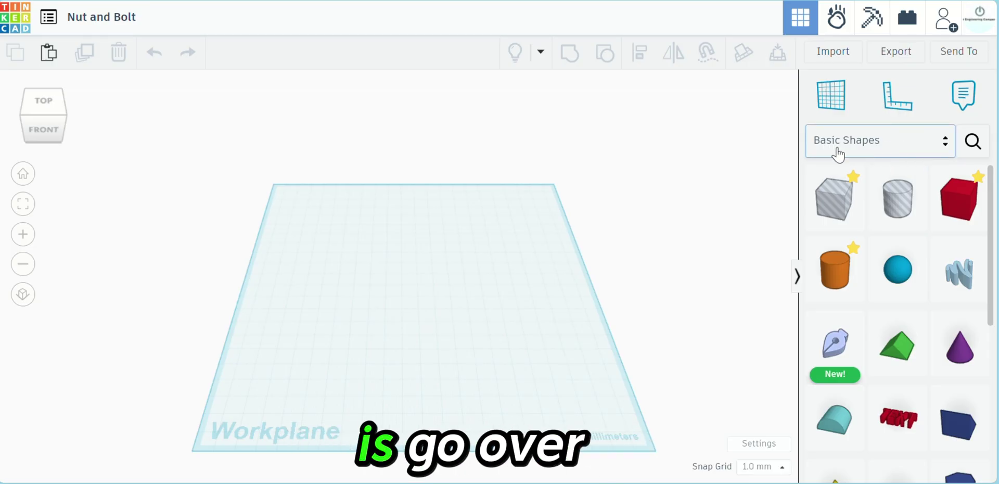
Step: Place an ISO metric thread from the Shape Generators library near the middle of the workplane
{"action": "left_click", "coordinate": [869, 152]}
{"action": "scroll", "coordinate": [937, 219], "scroll_direction": "down", "scroll_amount": 3}
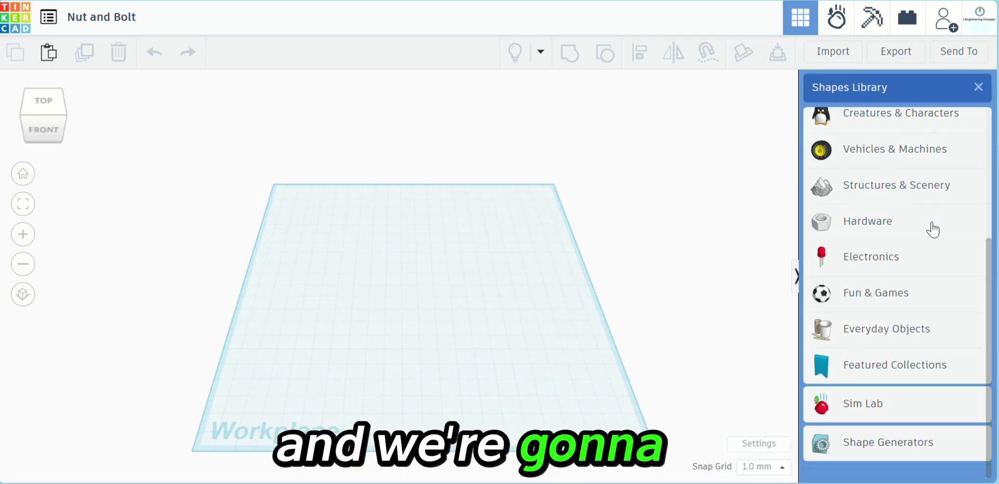
{"action": "left_click", "coordinate": [901, 463]}
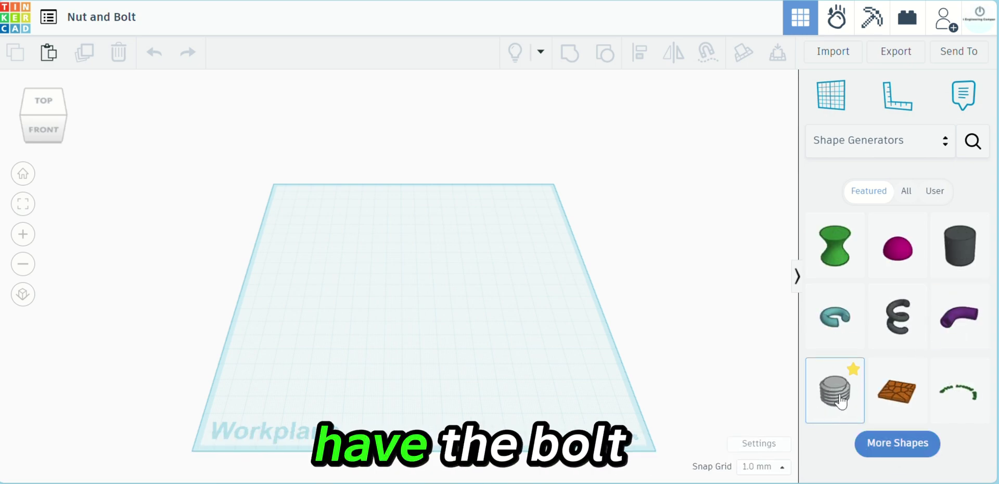
{"action": "left_click", "coordinate": [840, 400]}
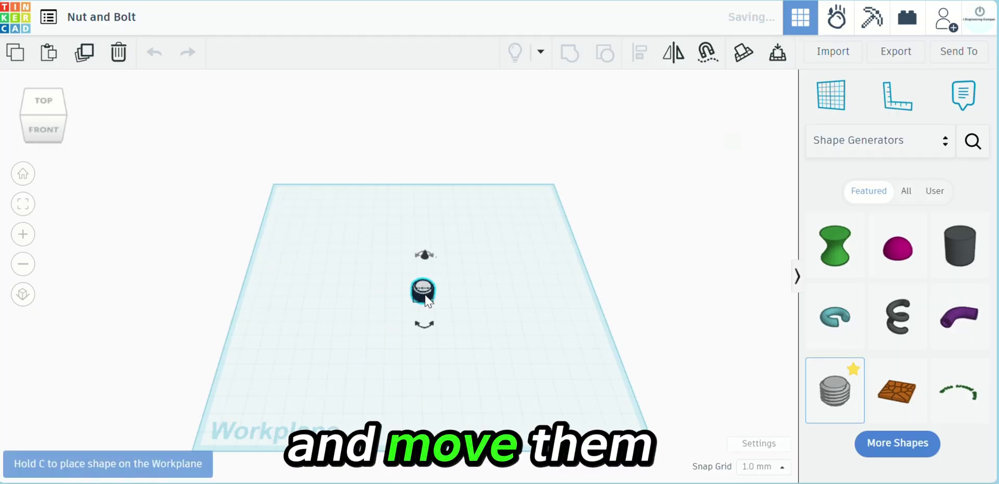
{"action": "left_click", "coordinate": [424, 290]}
{"action": "left_click", "coordinate": [452, 311]}
{"action": "scroll", "coordinate": [443, 312], "scroll_direction": "up", "scroll_amount": 2}
{"action": "scroll", "coordinate": [440, 306], "scroll_direction": "up", "scroll_amount": 1}
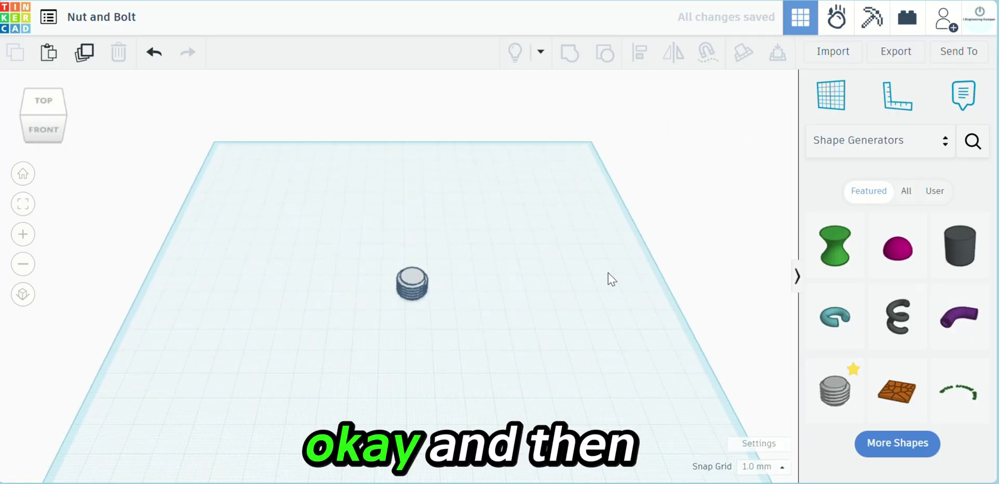
Step: Place a six-sided polygon from the Basic Shapes library on the workplane just to the left of the thread
{"action": "left_click", "coordinate": [895, 148]}
{"action": "scroll", "coordinate": [912, 217], "scroll_direction": "up", "scroll_amount": 4}
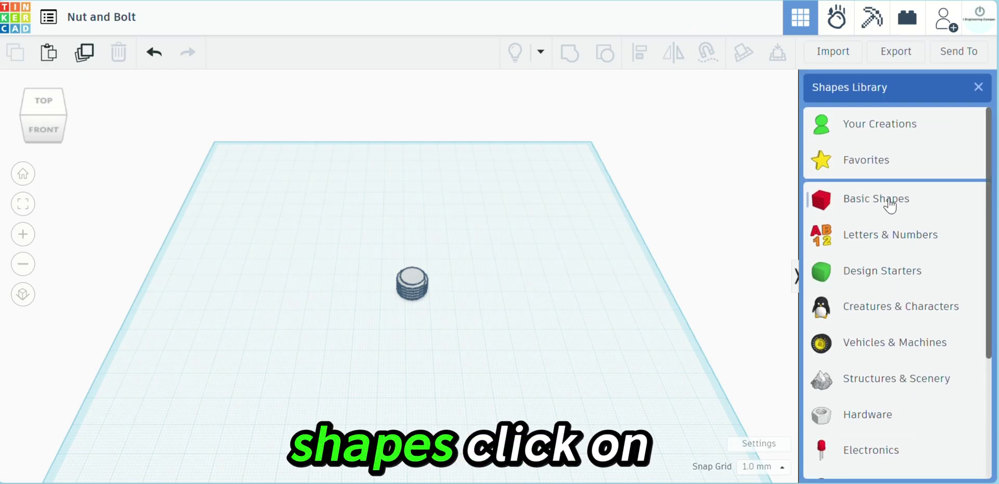
{"action": "left_click", "coordinate": [889, 206]}
{"action": "scroll", "coordinate": [926, 260], "scroll_direction": "down", "scroll_amount": 3}
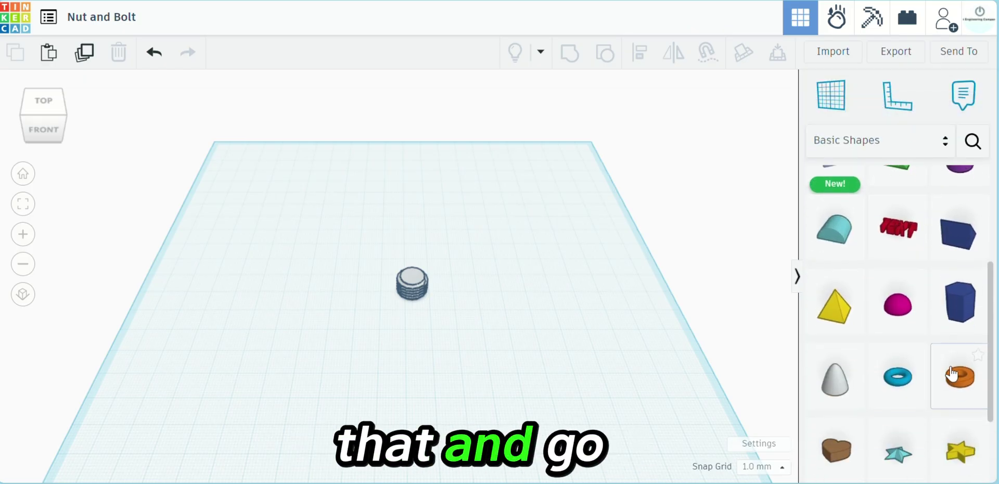
{"action": "left_click_drag", "start_coordinate": [965, 294], "coordinate": [344, 286]}
Step: Lower the polygon's height to 5 mm, keep its width and length, and deselect it
{"action": "right_click_drag", "start_coordinate": [479, 348], "coordinate": [336, 242]}
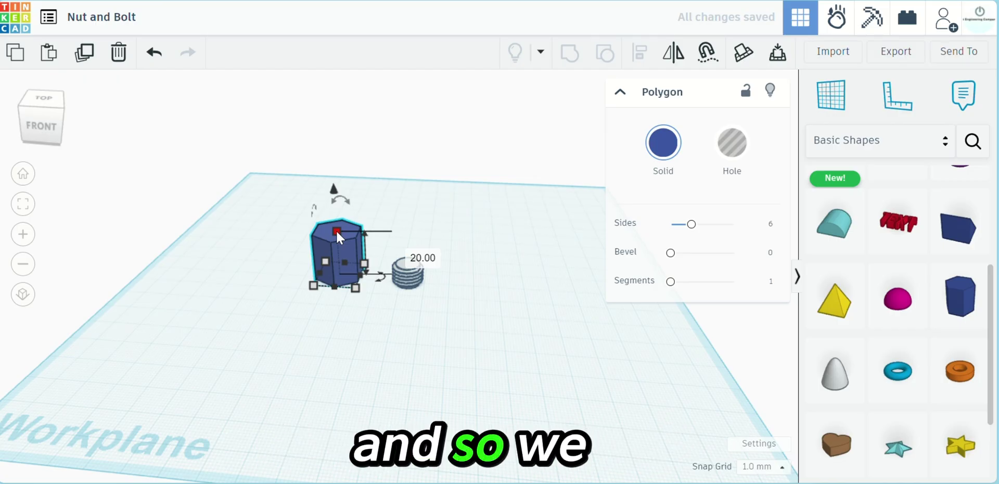
{"action": "left_click_drag", "start_coordinate": [336, 231], "coordinate": [336, 262]}
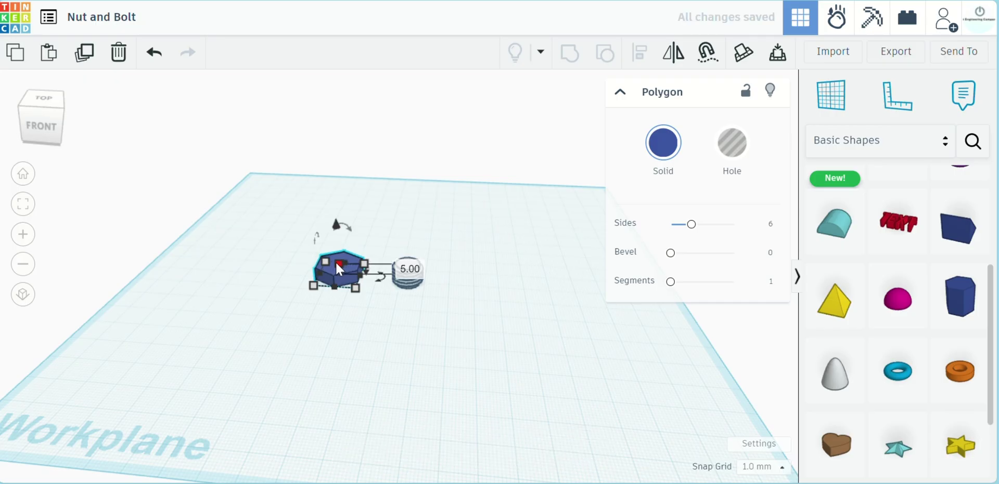
{"action": "left_click", "coordinate": [343, 303]}
{"action": "left_click", "coordinate": [347, 280]}
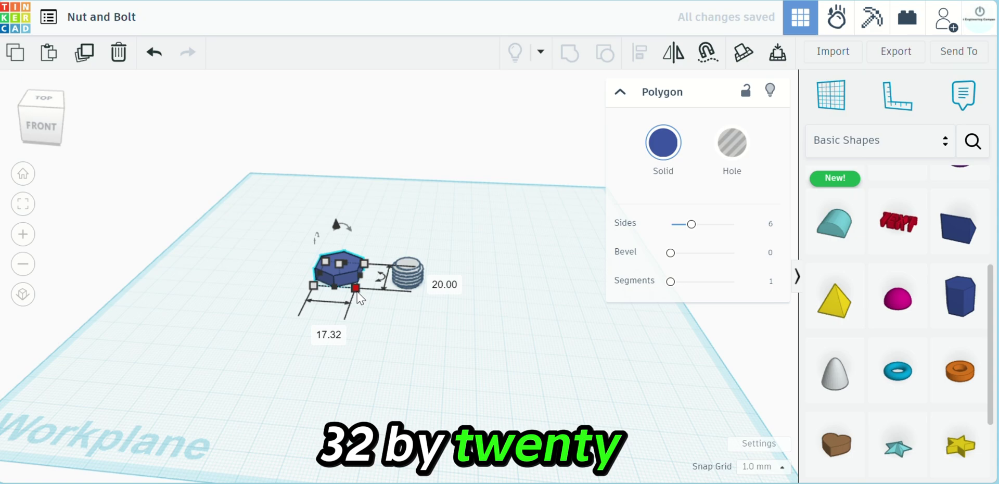
{"action": "left_click", "coordinate": [388, 319]}
{"action": "right_click_drag", "start_coordinate": [391, 320], "coordinate": [400, 390]}
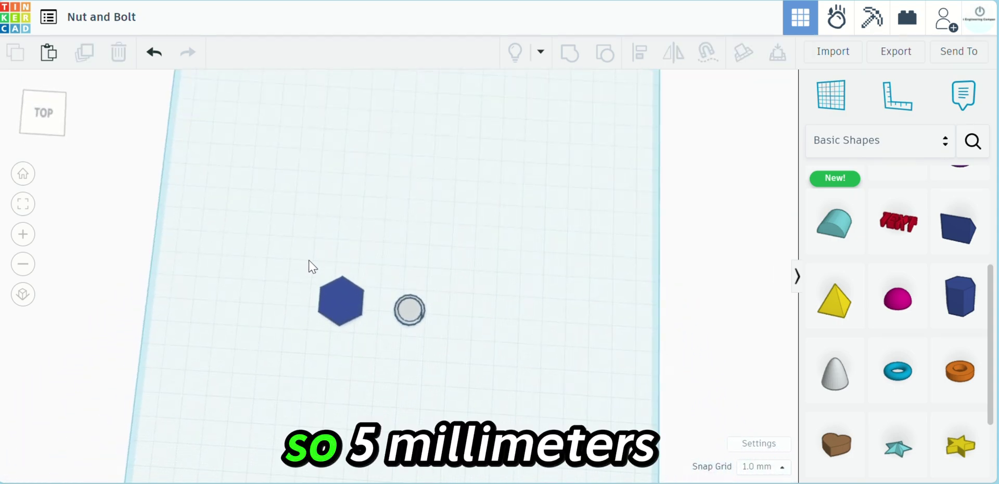
Step: Reduce the ISO metric thread's diameter to about 10.293
{"action": "right_click_drag", "start_coordinate": [354, 318], "coordinate": [283, 285]}
{"action": "right_click_drag", "start_coordinate": [501, 320], "coordinate": [443, 289]}
{"action": "left_click", "coordinate": [441, 281]}
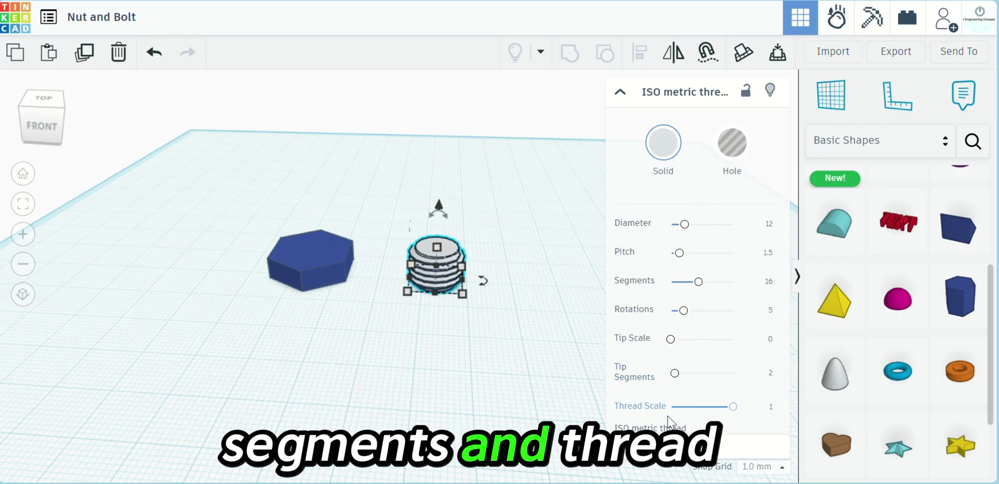
{"action": "scroll", "coordinate": [494, 250], "scroll_direction": "up", "scroll_amount": 5}
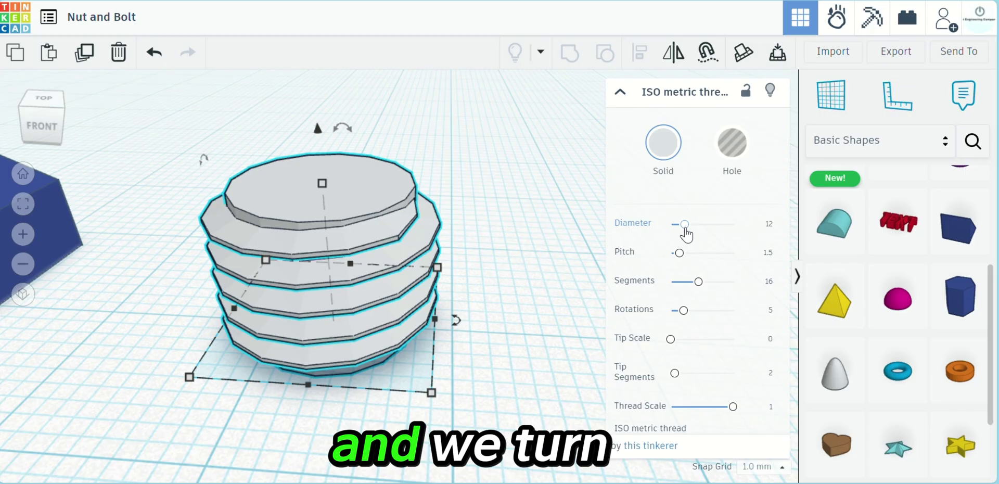
{"action": "mouse_move", "coordinate": [685, 230]}
{"action": "left_mouse_down"}
{"action": "mouse_move", "coordinate": [696, 230]}
{"action": "mouse_move", "coordinate": [682, 231]}
{"action": "left_mouse_up"}
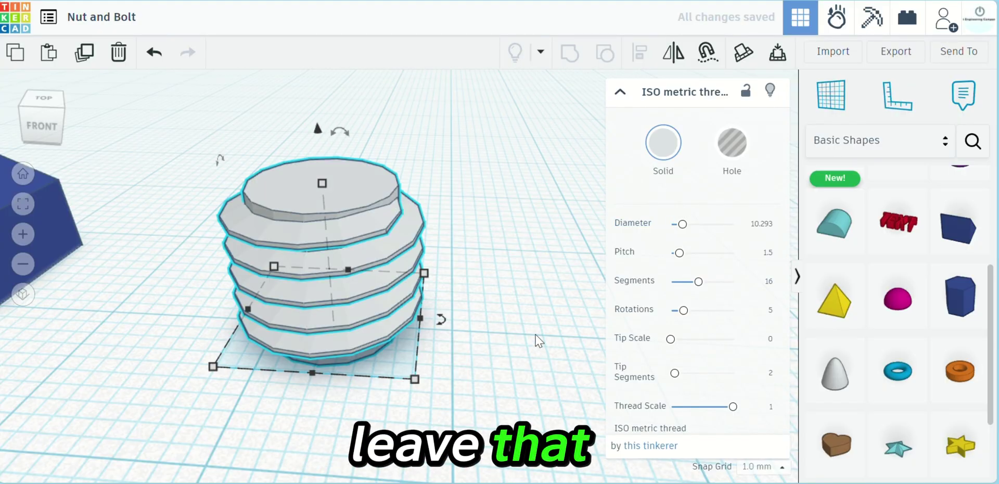
{"action": "right_click_drag", "start_coordinate": [536, 339], "coordinate": [548, 299]}
{"action": "scroll", "coordinate": [532, 290], "scroll_direction": "down", "scroll_amount": 5}
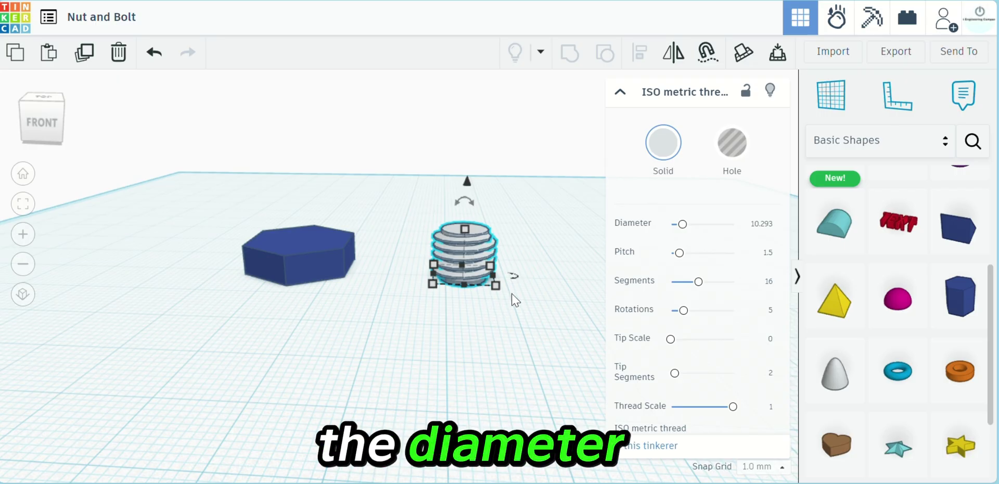
Step: Increase the thread's segments to 22 and its rotations to 10
{"action": "scroll", "coordinate": [514, 300], "scroll_direction": "up", "scroll_amount": 6}
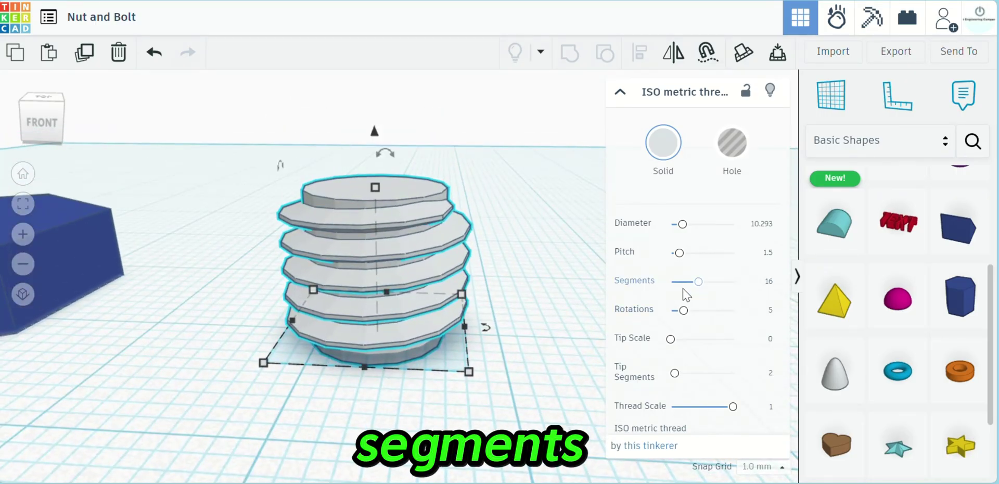
{"action": "left_click_drag", "start_coordinate": [698, 281], "coordinate": [707, 291]}
{"action": "right_click_drag", "start_coordinate": [525, 203], "coordinate": [260, 220]}
{"action": "scroll", "coordinate": [250, 220], "scroll_direction": "up", "scroll_amount": 3}
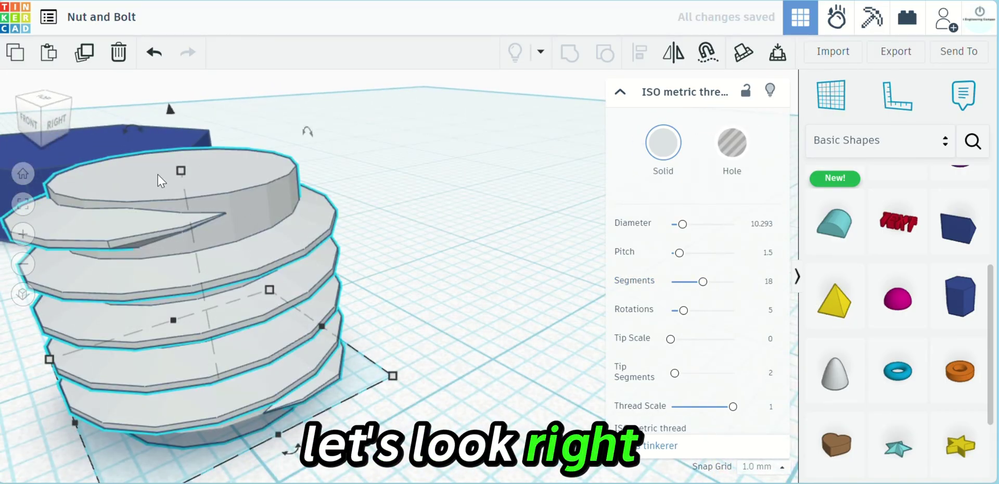
{"action": "left_click_drag", "start_coordinate": [706, 286], "coordinate": [701, 312]}
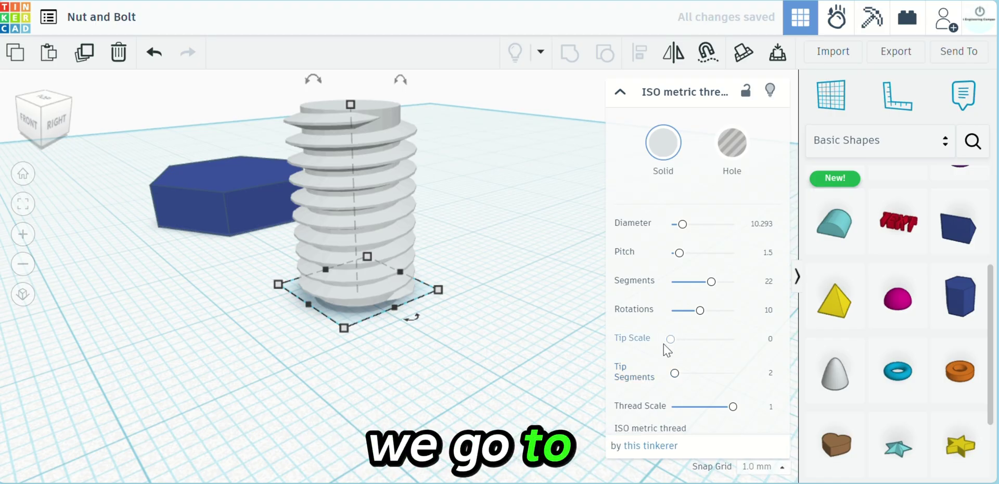
Step: Adjust the thread's tip scale to about 0.086
{"action": "mouse_move", "coordinate": [679, 339]}
{"action": "left_mouse_down"}
{"action": "mouse_move", "coordinate": [695, 339]}
{"action": "mouse_move", "coordinate": [683, 346]}
{"action": "left_mouse_up"}
{"action": "scroll", "coordinate": [359, 113], "scroll_direction": "up", "scroll_amount": 5}
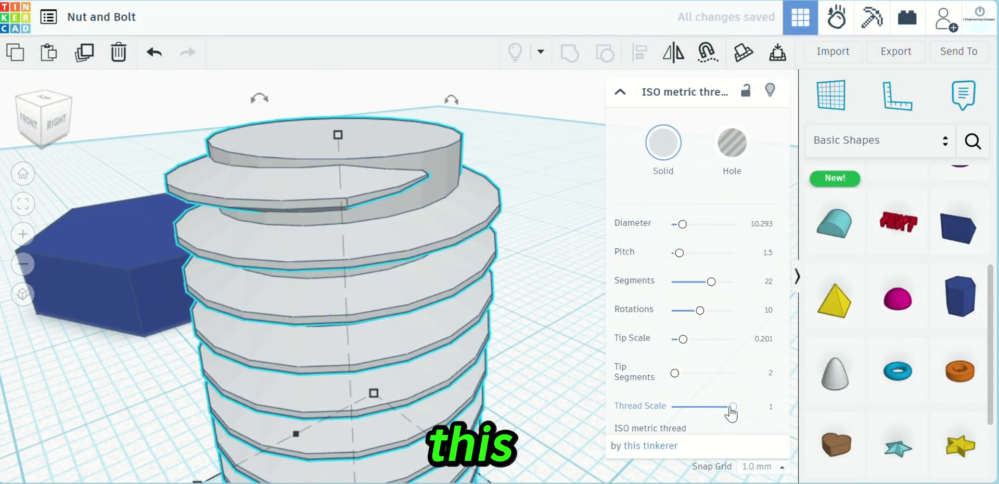
{"action": "mouse_move", "coordinate": [683, 339]}
{"action": "left_mouse_down"}
{"action": "mouse_move", "coordinate": [698, 339]}
{"action": "mouse_move", "coordinate": [675, 346]}
{"action": "left_mouse_up"}
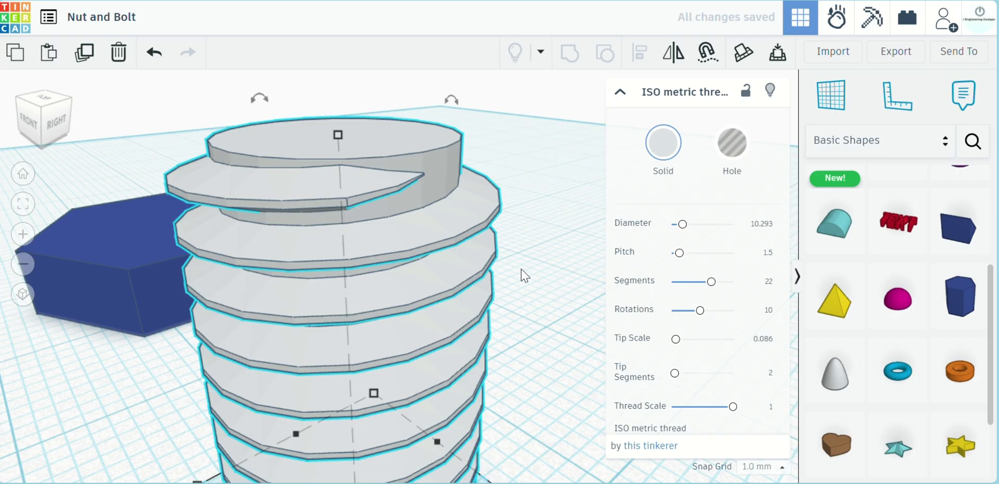
Step: Try a thread scale of about 0.385 on the thread, return it to 1, and deselect the shape
{"action": "scroll", "coordinate": [524, 275], "scroll_direction": "down", "scroll_amount": 4}
{"action": "left_click_drag", "start_coordinate": [732, 408], "coordinate": [694, 407]}
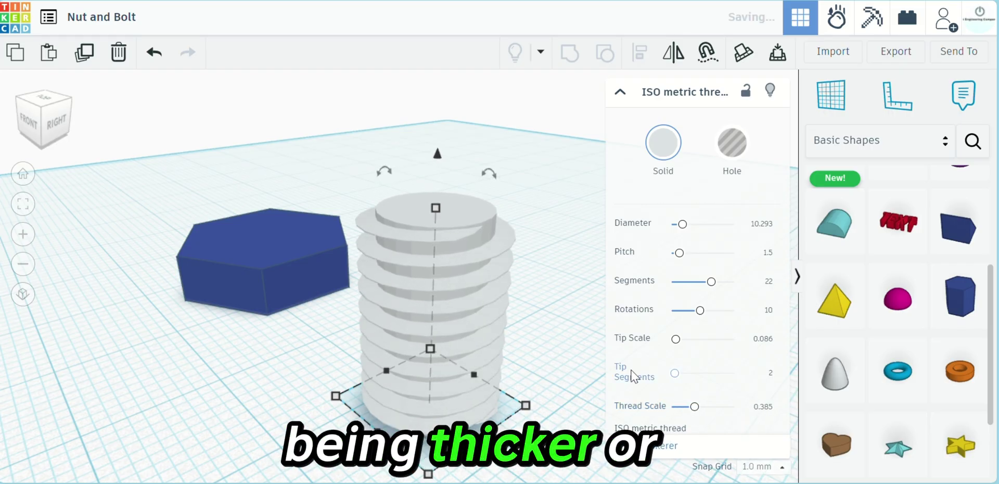
{"action": "scroll", "coordinate": [534, 275], "scroll_direction": "up", "scroll_amount": 5}
{"action": "right_click_drag", "start_coordinate": [464, 264], "coordinate": [481, 234]}
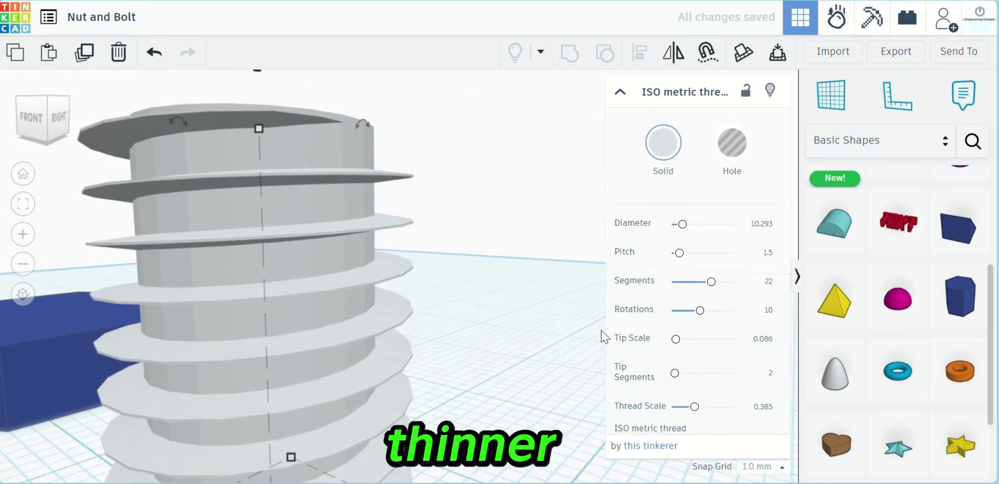
{"action": "left_click_drag", "start_coordinate": [694, 407], "coordinate": [755, 414]}
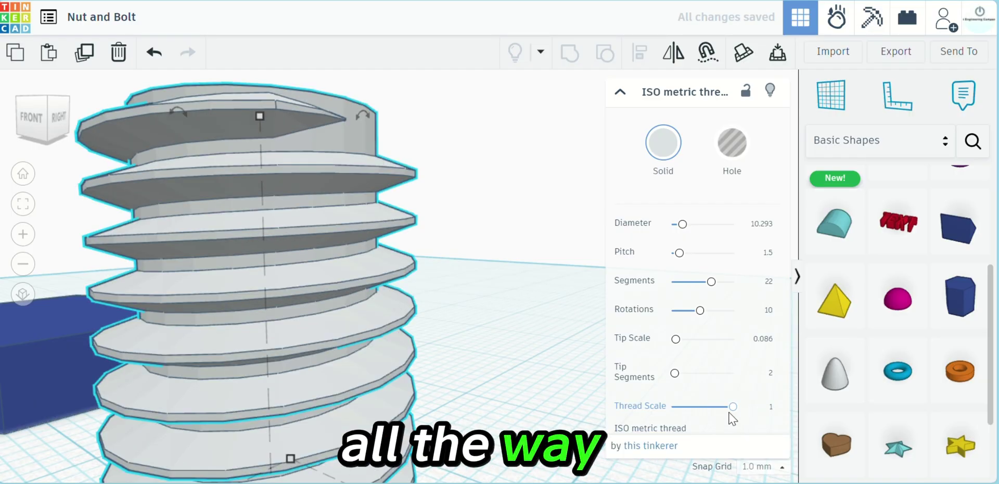
{"action": "left_click", "coordinate": [522, 301]}
{"action": "right_click_drag", "start_coordinate": [522, 297], "coordinate": [590, 283]}
{"action": "scroll", "coordinate": [578, 288], "scroll_direction": "down", "scroll_amount": 5}
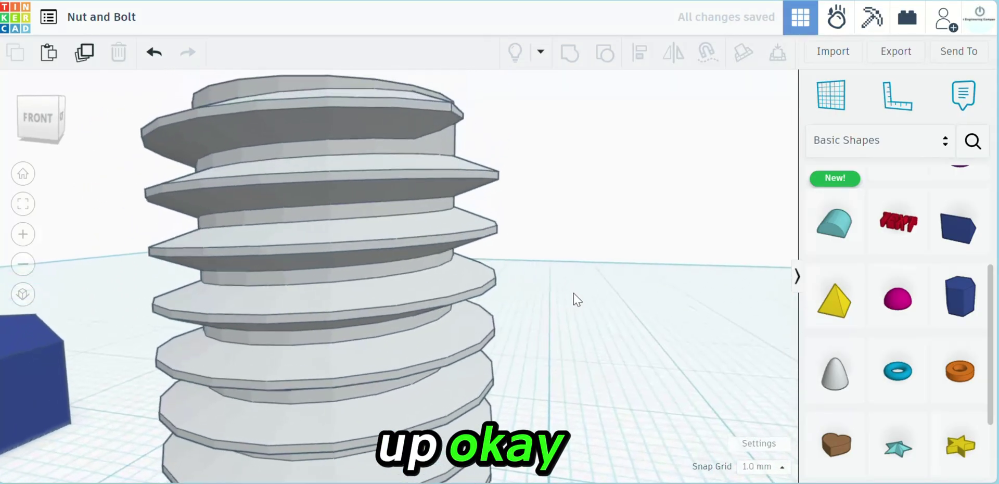
{"action": "scroll", "coordinate": [575, 292], "scroll_direction": "down", "scroll_amount": 4}
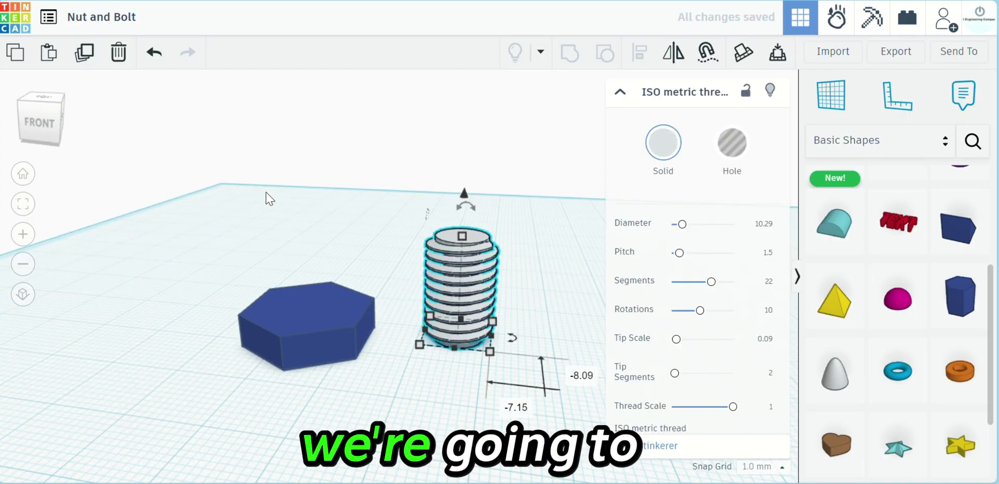
Step: Align the polygon and the thread so that the thread is centred on the hexagonal head in width and depth
{"action": "left_click", "coordinate": [265, 198]}
{"action": "left_click_drag", "start_coordinate": [263, 211], "coordinate": [572, 358]}
{"action": "left_click", "coordinate": [642, 61]}
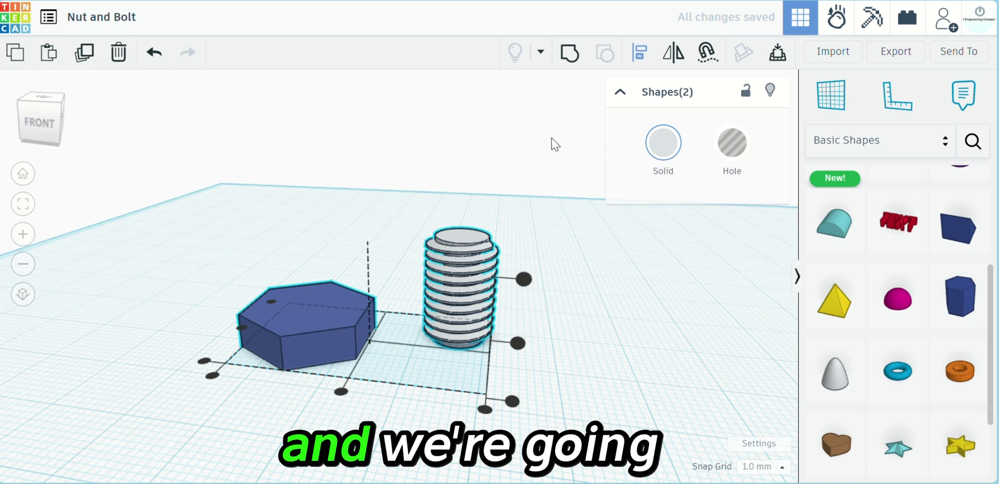
{"action": "left_click", "coordinate": [301, 376]}
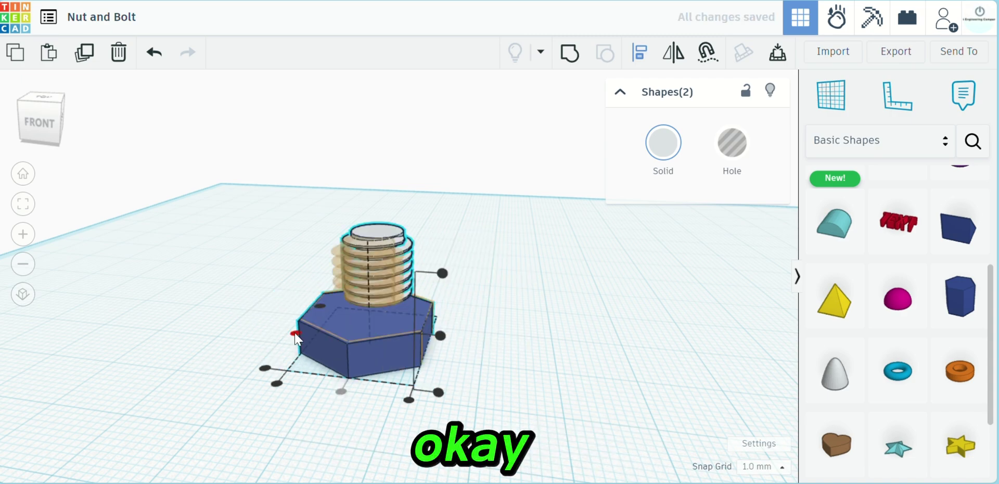
{"action": "left_click", "coordinate": [265, 368]}
{"action": "left_click", "coordinate": [453, 352]}
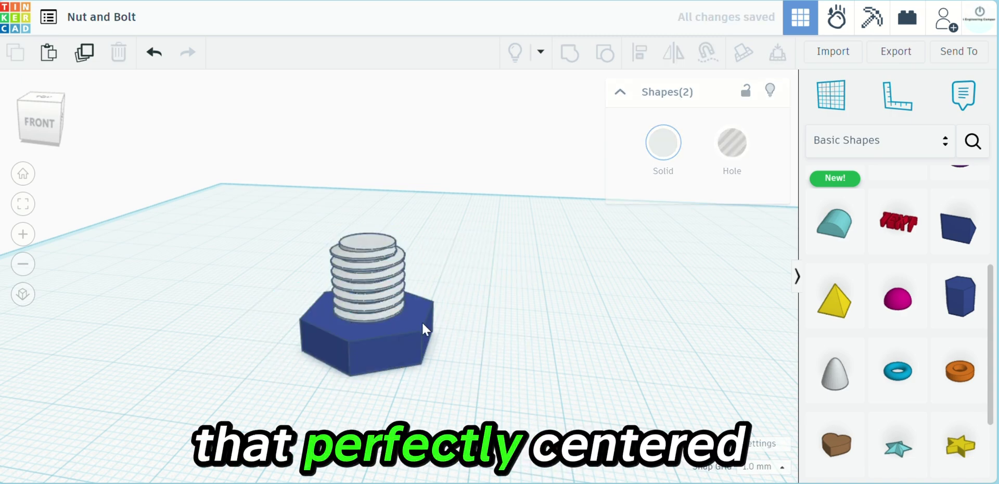
Step: Raise the thread until its base is flush with the underside of the hexagonal head, and inspect the bottom
{"action": "right_click_drag", "start_coordinate": [422, 322], "coordinate": [420, 373]}
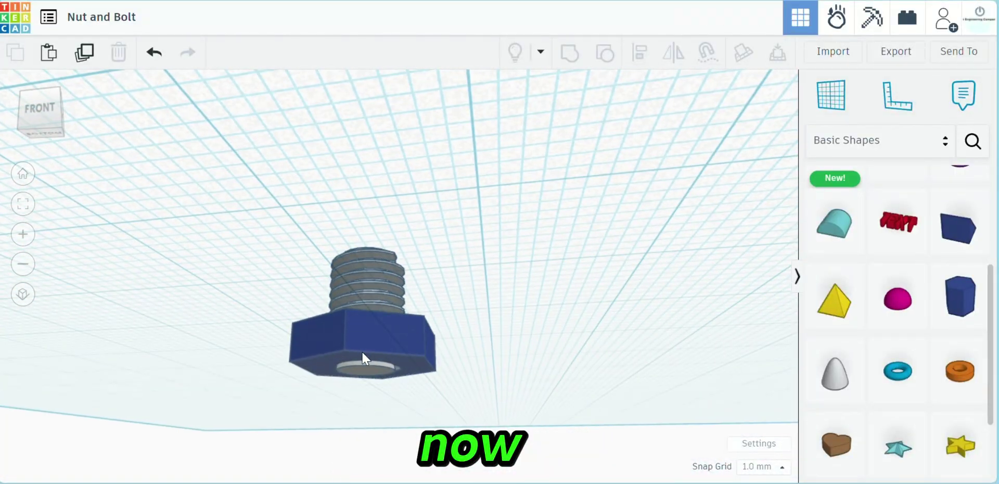
{"action": "right_click_drag", "start_coordinate": [495, 361], "coordinate": [383, 348]}
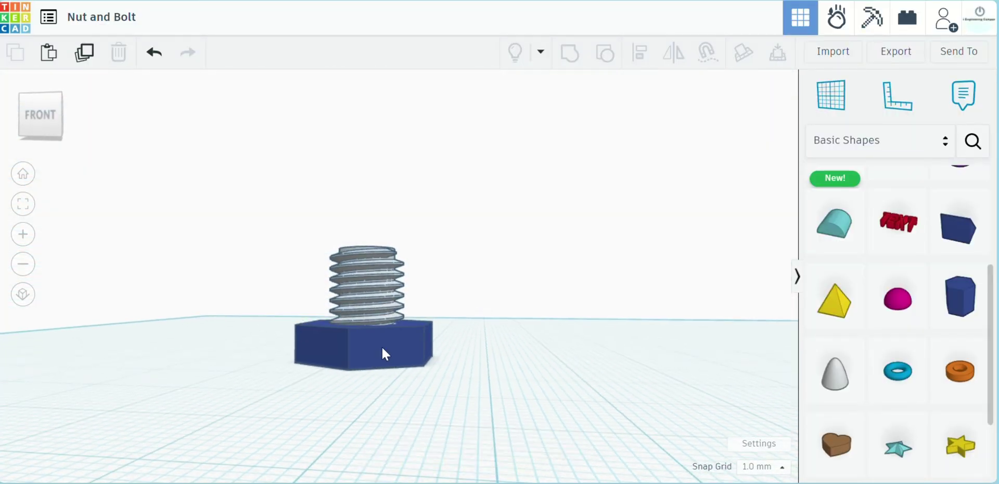
{"action": "left_click", "coordinate": [407, 245]}
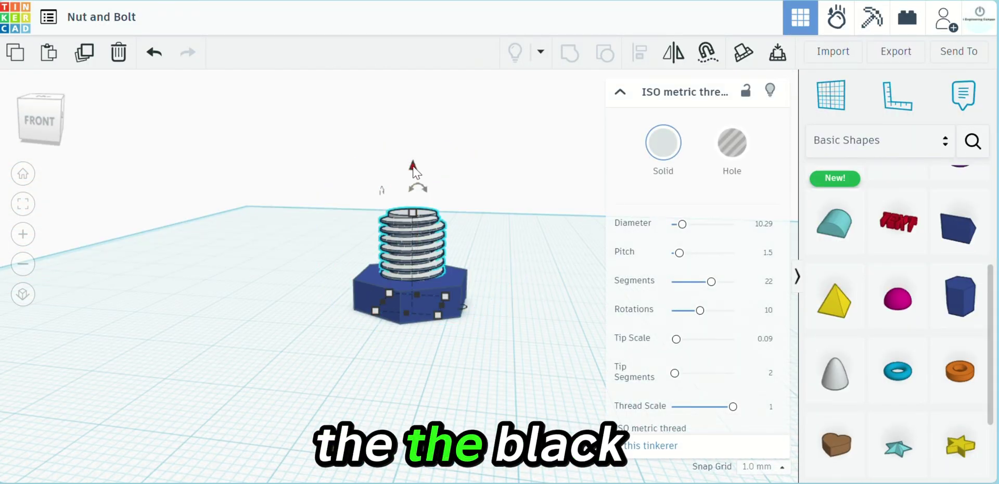
{"action": "left_click_drag", "start_coordinate": [413, 168], "coordinate": [413, 162]}
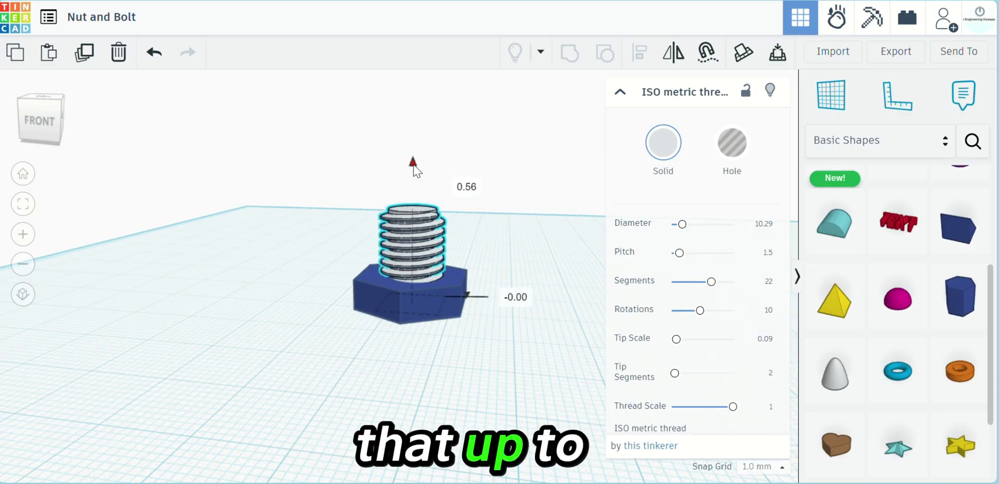
{"action": "left_click", "coordinate": [506, 356]}
{"action": "right_click_drag", "start_coordinate": [506, 356], "coordinate": [290, 164]}
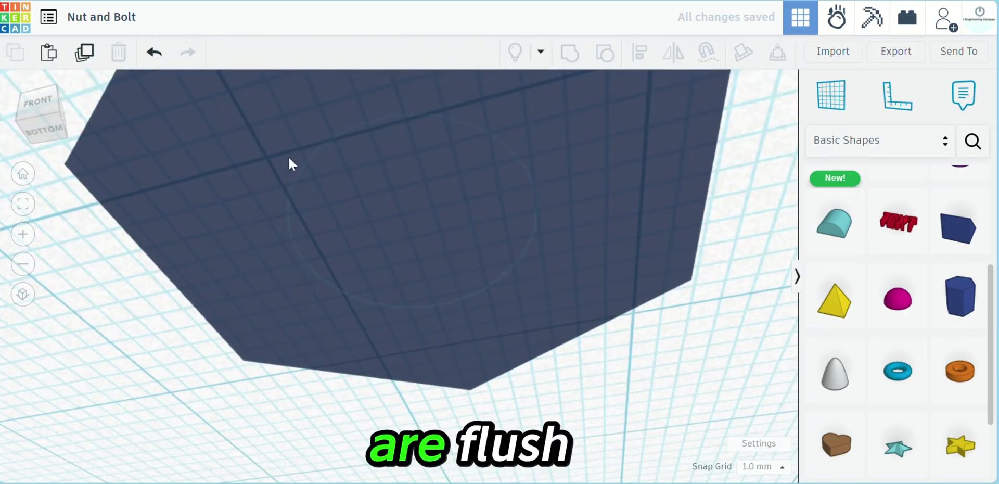
{"action": "scroll", "coordinate": [408, 244], "scroll_direction": "down", "scroll_amount": 5}
{"action": "right_click_drag", "start_coordinate": [480, 149], "coordinate": [318, 267]}
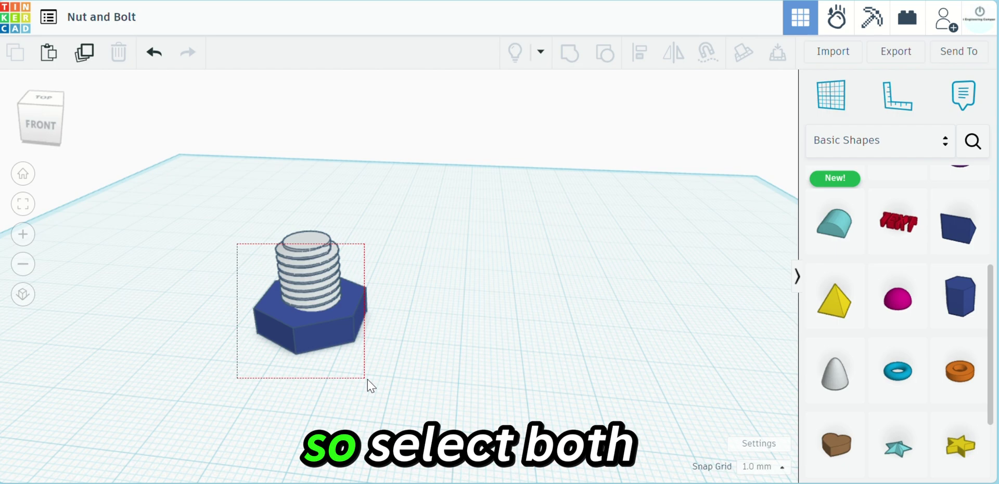
Step: Duplicate the thread and hexagonal head together and place the copy beside the original along the workplane's width
{"action": "left_click_drag", "start_coordinate": [368, 380], "coordinate": [367, 380]}
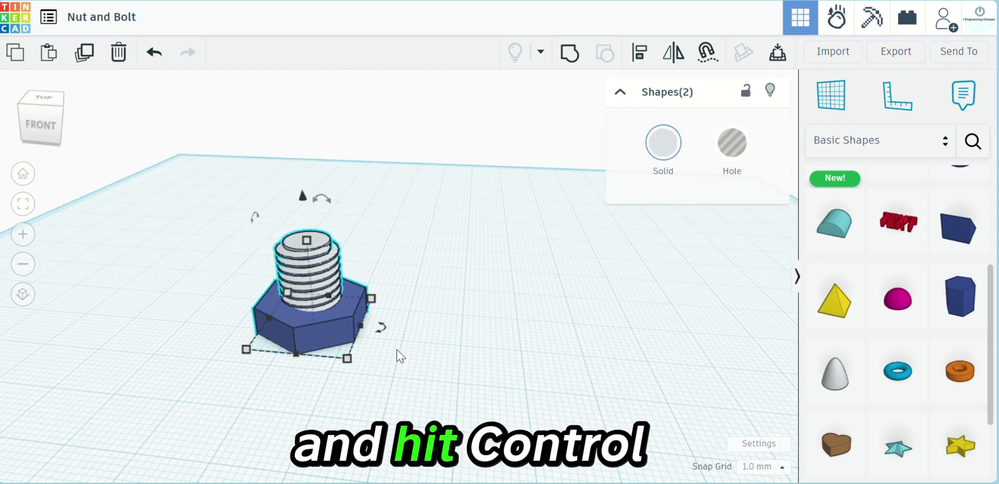
{"action": "key", "text": "ctrl+d"}
{"action": "left_click_drag", "start_coordinate": [339, 329], "coordinate": [582, 334]}
{"action": "left_click", "coordinate": [442, 237]}
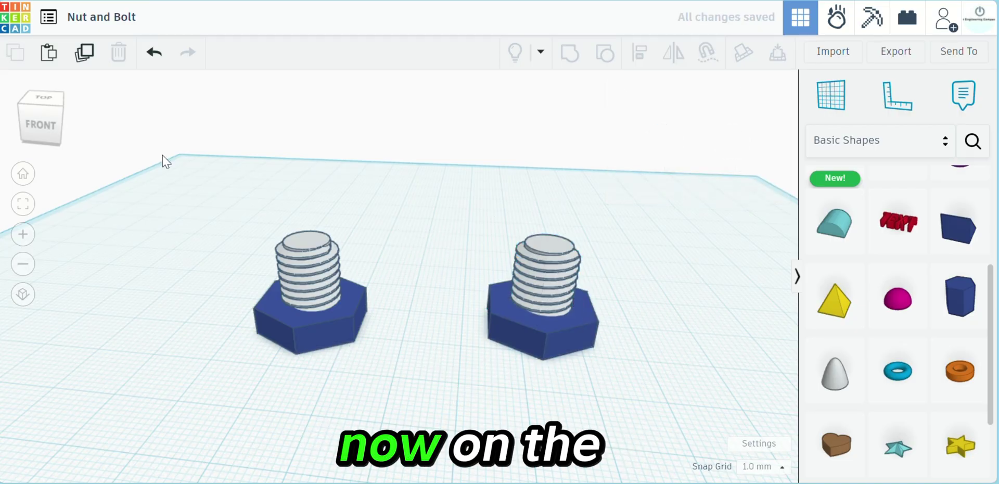
Step: Group the original thread and hexagonal head into a single bolt
{"action": "left_click_drag", "start_coordinate": [254, 219], "coordinate": [376, 372]}
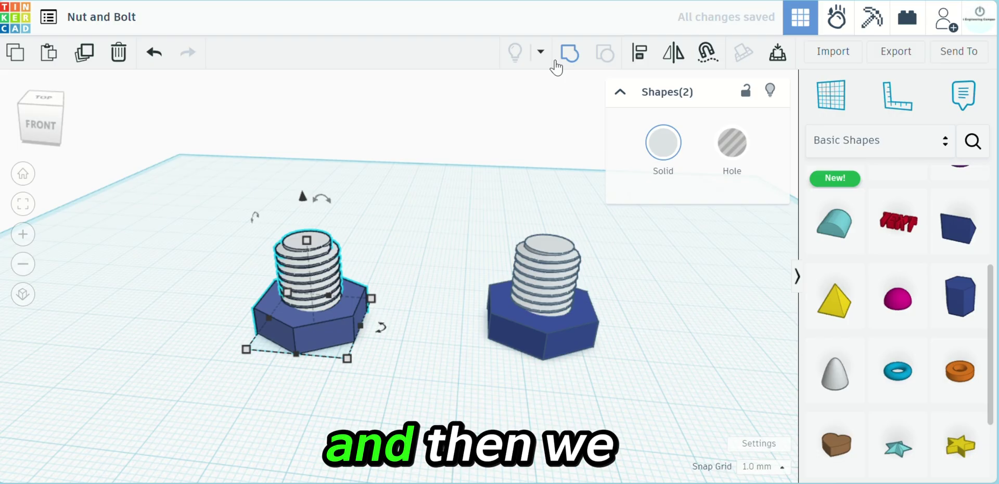
{"action": "left_click", "coordinate": [570, 52]}
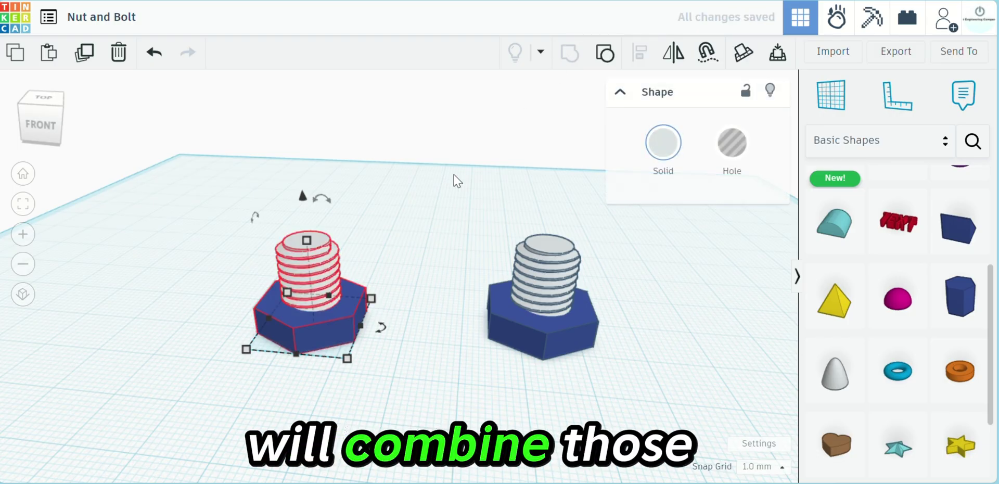
{"action": "left_click", "coordinate": [434, 213]}
{"action": "mouse_move", "coordinate": [419, 249]}
{"action": "right_mouse_down"}
{"action": "mouse_move", "coordinate": [300, 212]}
{"action": "mouse_move", "coordinate": [283, 150]}
{"action": "mouse_move", "coordinate": [420, 252]}
{"action": "right_mouse_up"}
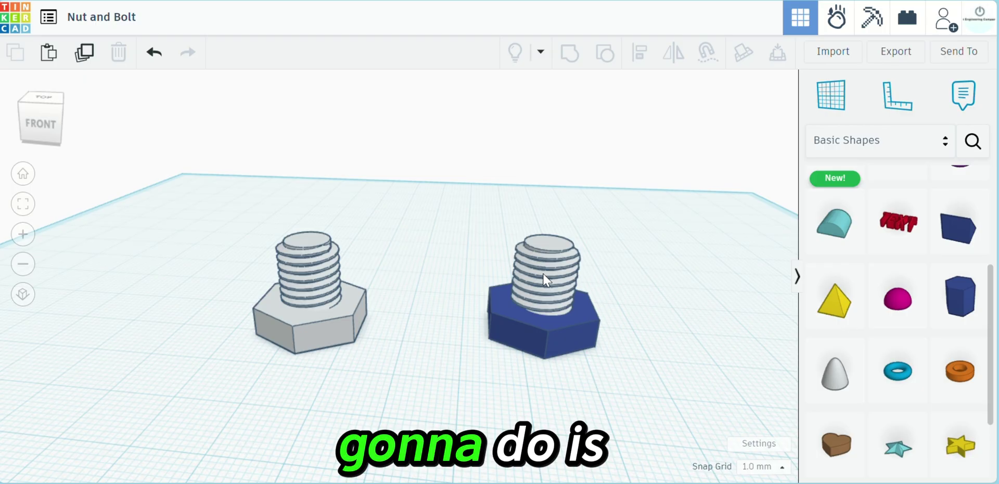
Step: Lower the thread of the duplicate about halfway so that it sticks out both above and below the blue hexagon
{"action": "left_click", "coordinate": [567, 294]}
{"action": "middle_click_drag", "start_coordinate": [451, 204], "coordinate": [348, 228]}
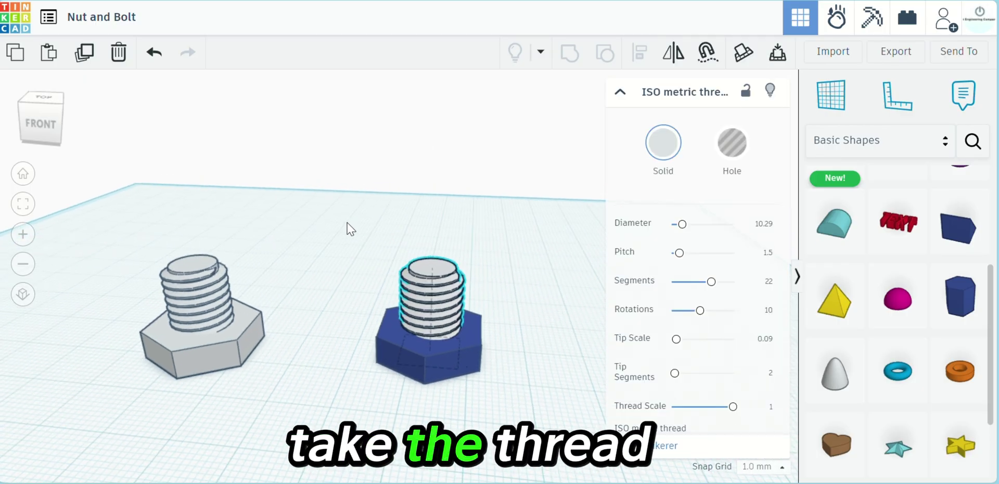
{"action": "right_click_drag", "start_coordinate": [507, 308], "coordinate": [507, 301]}
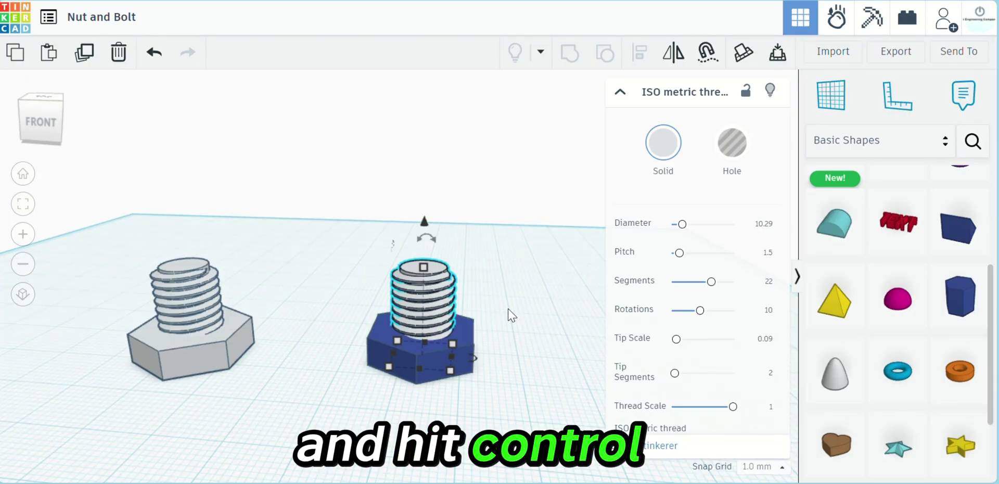
{"action": "key", "text": "ctrl+Down"}
{"action": "key", "text": "ctrl+Down"}
{"action": "key", "text": "ctrl+Down"}
{"action": "mouse_move", "coordinate": [515, 343]}
{"action": "right_mouse_down"}
{"action": "mouse_move", "coordinate": [507, 289]}
{"action": "mouse_move", "coordinate": [526, 288]}
{"action": "mouse_move", "coordinate": [521, 328]}
{"action": "right_mouse_up"}
{"action": "scroll", "coordinate": [484, 348], "scroll_direction": "up", "scroll_amount": 5}
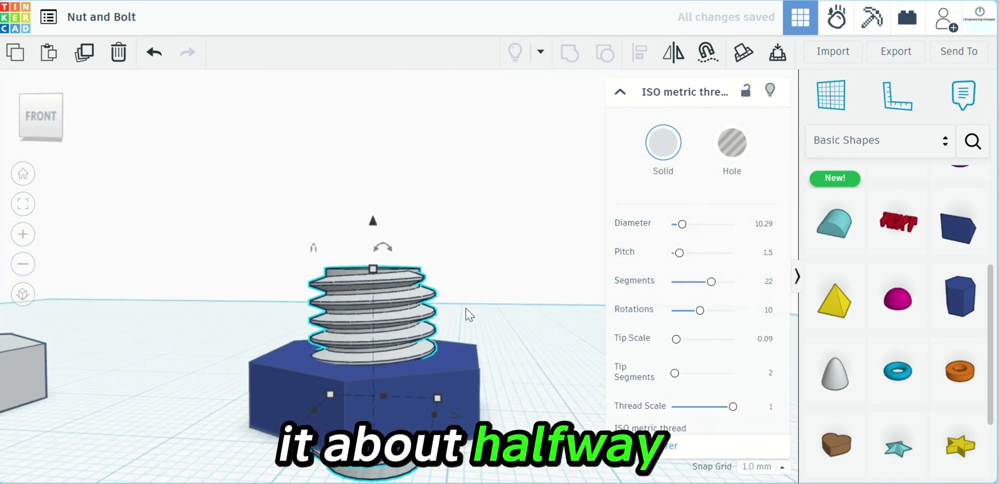
{"action": "scroll", "coordinate": [484, 264], "scroll_direction": "down", "scroll_amount": 2}
{"action": "scroll", "coordinate": [484, 265], "scroll_direction": "down", "scroll_amount": 3}
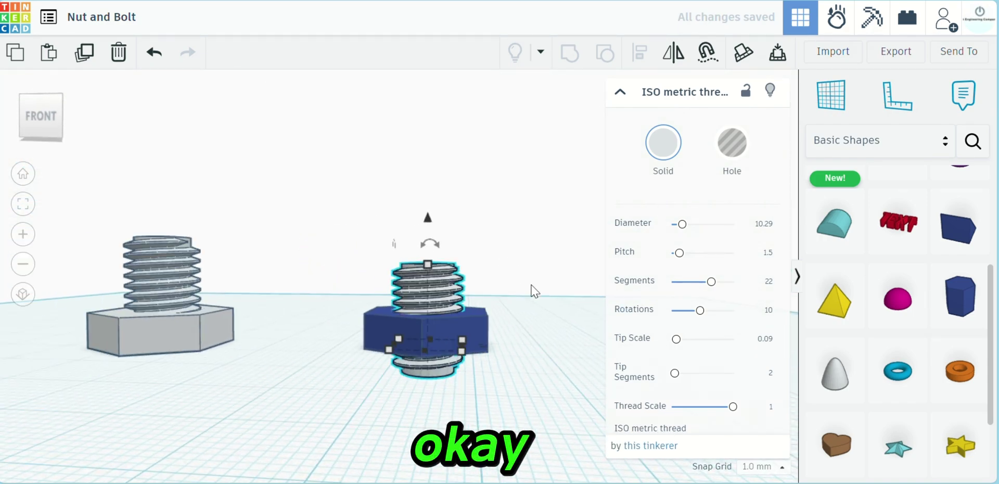
{"action": "right_click_drag", "start_coordinate": [531, 286], "coordinate": [507, 346]}
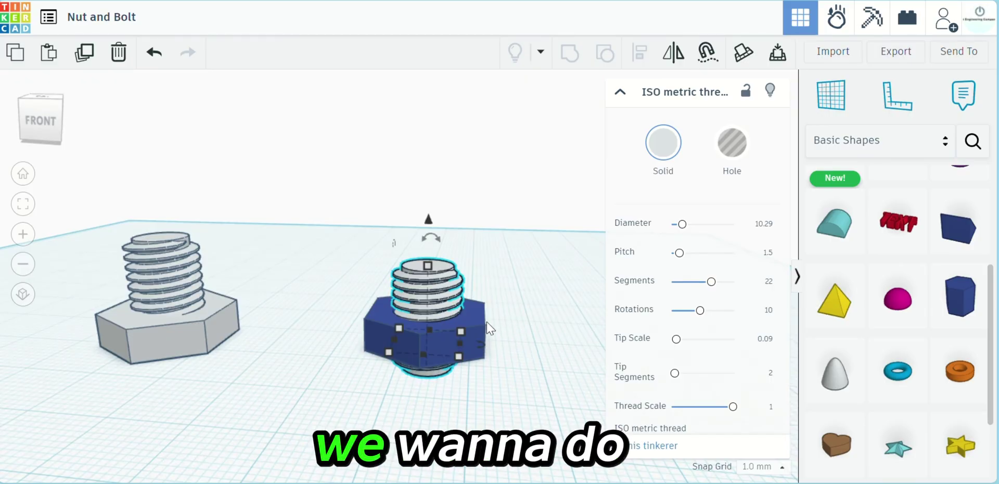
Step: Turn the lowered ISO metric thread in the blue hexagon into a hole
{"action": "left_click", "coordinate": [512, 268]}
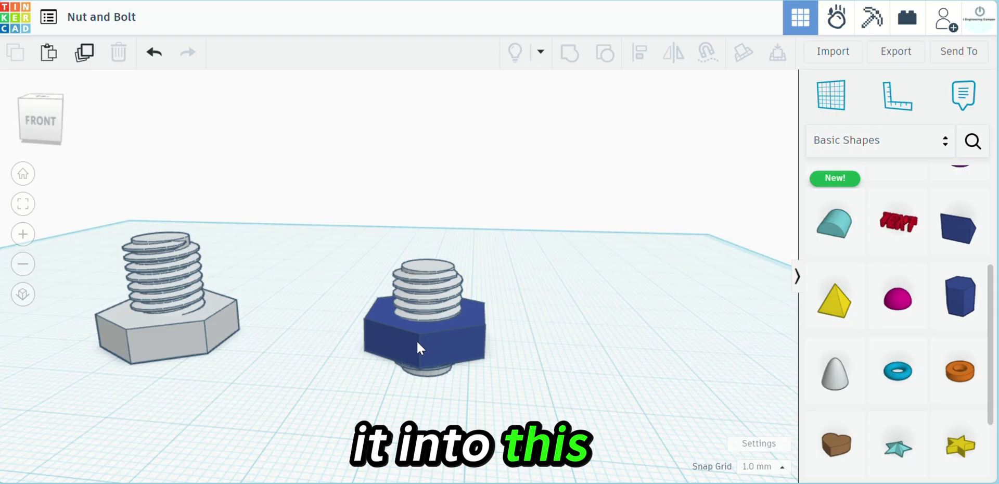
{"action": "left_click", "coordinate": [439, 281]}
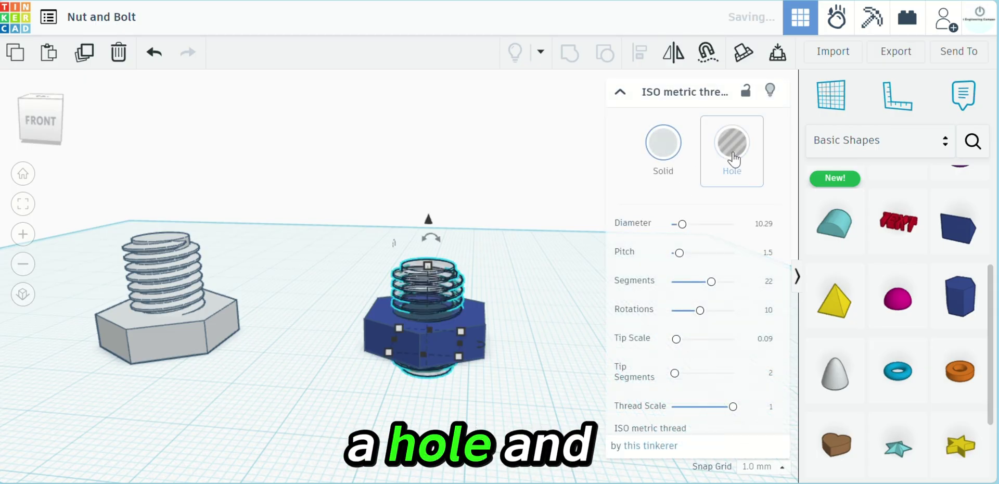
{"action": "left_click", "coordinate": [460, 387]}
{"action": "right_click_drag", "start_coordinate": [460, 386], "coordinate": [444, 286]}
Step: Set the hole thread's diameter to 11.29 to give the bolt clearance in the nut
{"action": "left_click", "coordinate": [441, 287]}
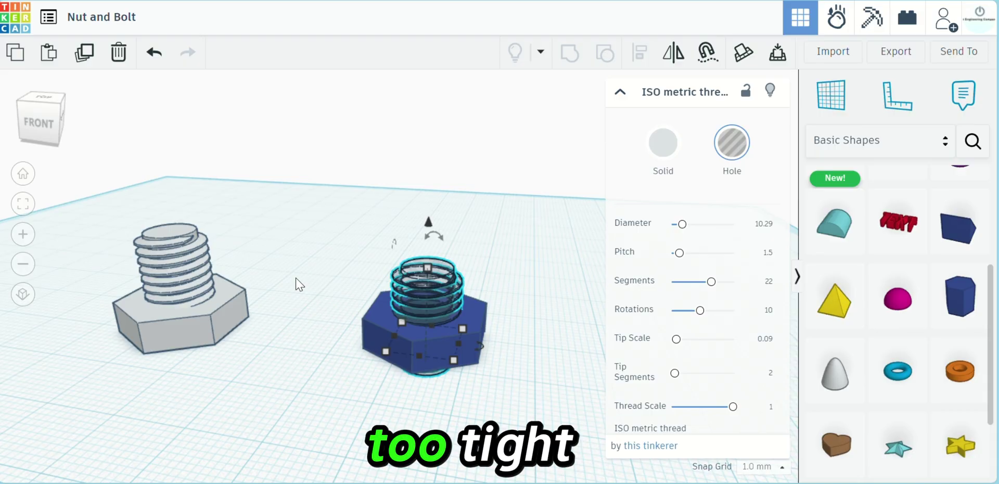
{"action": "left_click", "coordinate": [297, 299]}
{"action": "left_click", "coordinate": [428, 302]}
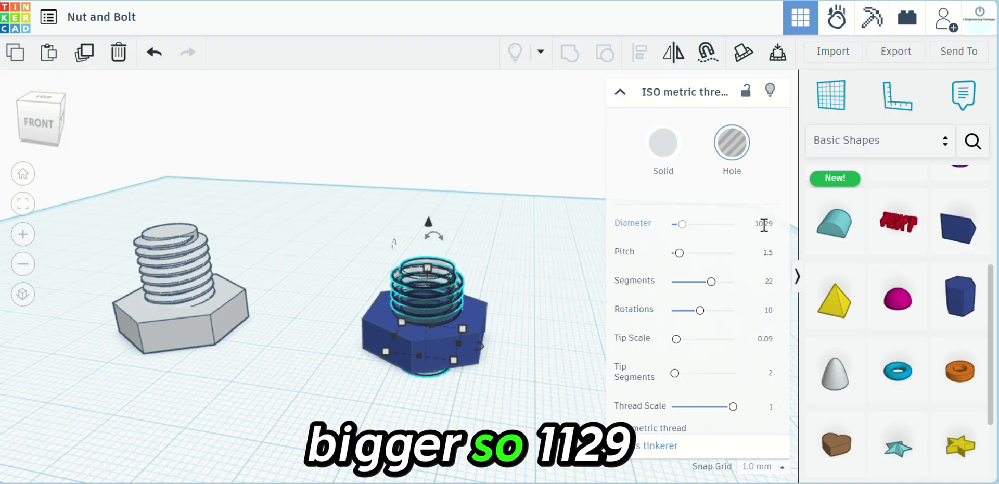
{"action": "type", "text": "1"}
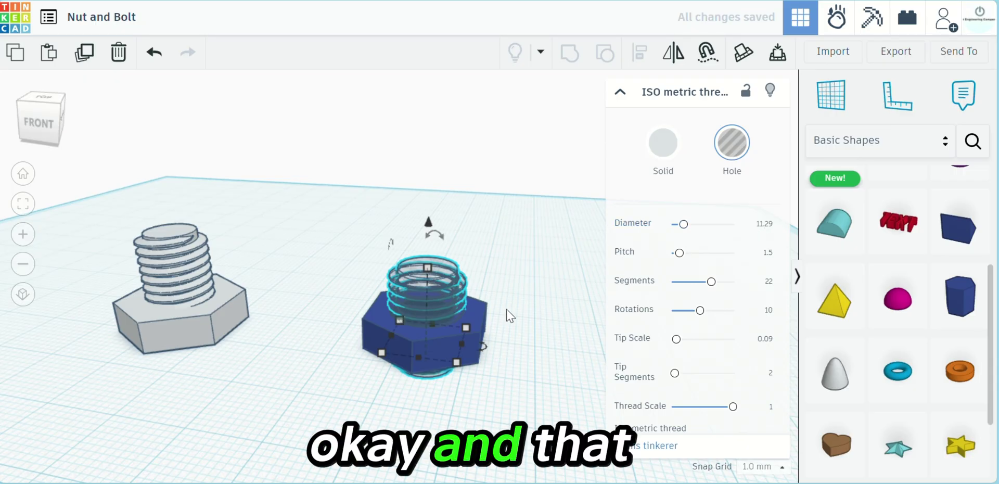
{"action": "left_click", "coordinate": [568, 254]}
Step: Group the hole thread with the blue hexagon to cut a threaded nut, and inspect the internal thread
{"action": "mouse_move", "coordinate": [557, 262]}
{"action": "right_mouse_down"}
{"action": "mouse_move", "coordinate": [557, 210]}
{"action": "mouse_move", "coordinate": [551, 276]}
{"action": "right_mouse_up"}
{"action": "left_click_drag", "start_coordinate": [356, 227], "coordinate": [484, 379]}
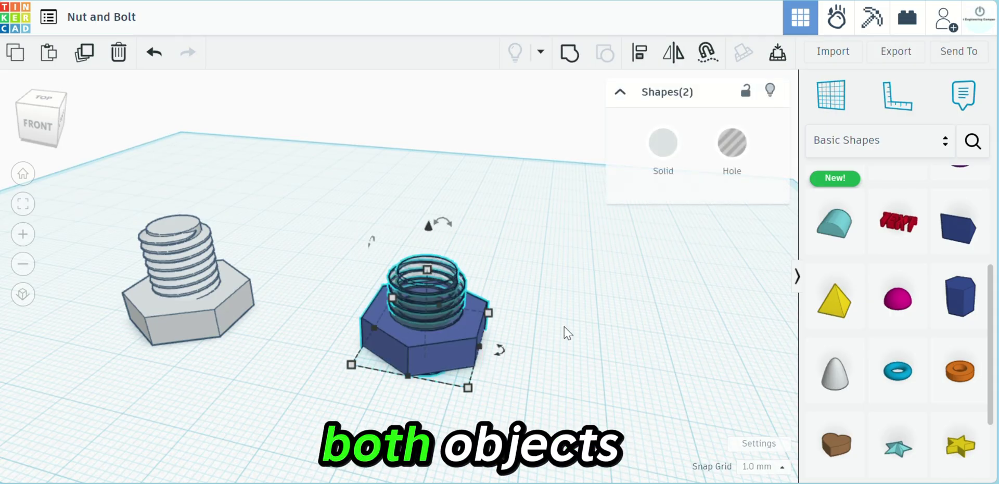
{"action": "left_click", "coordinate": [570, 54]}
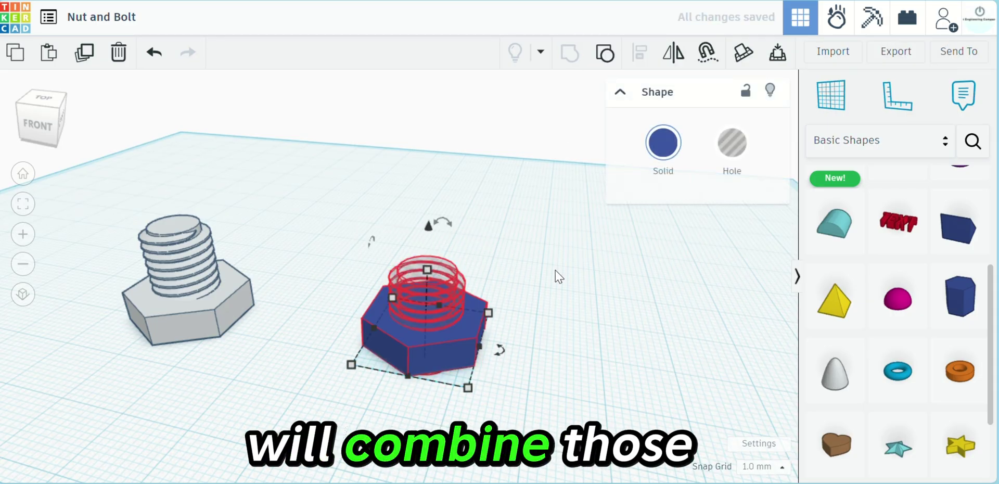
{"action": "left_click", "coordinate": [560, 344]}
{"action": "right_click_drag", "start_coordinate": [529, 311], "coordinate": [558, 223]}
{"action": "scroll", "coordinate": [469, 323], "scroll_direction": "up", "scroll_amount": 5}
{"action": "right_click_drag", "start_coordinate": [470, 323], "coordinate": [454, 348]}
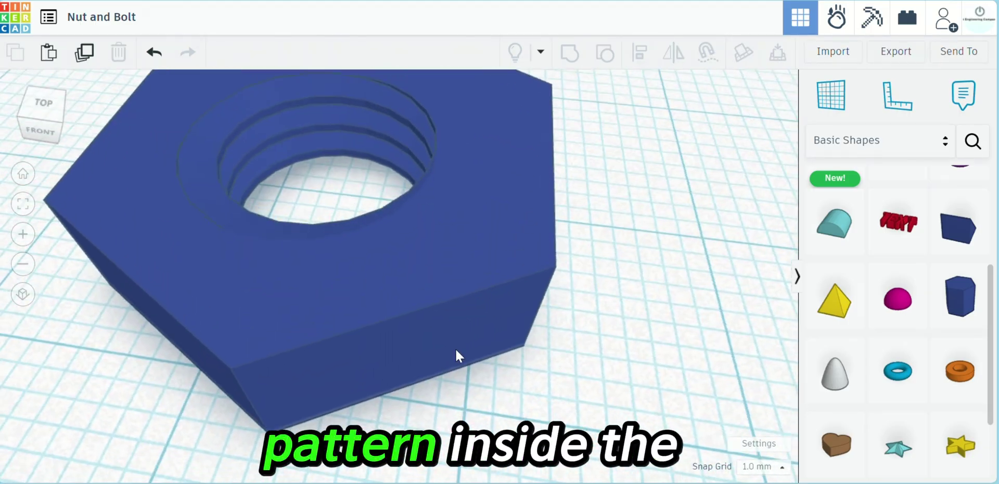
Step: Move the blue nut closer to the bolt so that the two stand side by side
{"action": "scroll", "coordinate": [429, 245], "scroll_direction": "down", "scroll_amount": 2}
{"action": "scroll", "coordinate": [429, 245], "scroll_direction": "down", "scroll_amount": 2}
{"action": "middle_click_drag", "start_coordinate": [266, 196], "coordinate": [385, 217]}
{"action": "scroll", "coordinate": [386, 217], "scroll_direction": "down", "scroll_amount": 5}
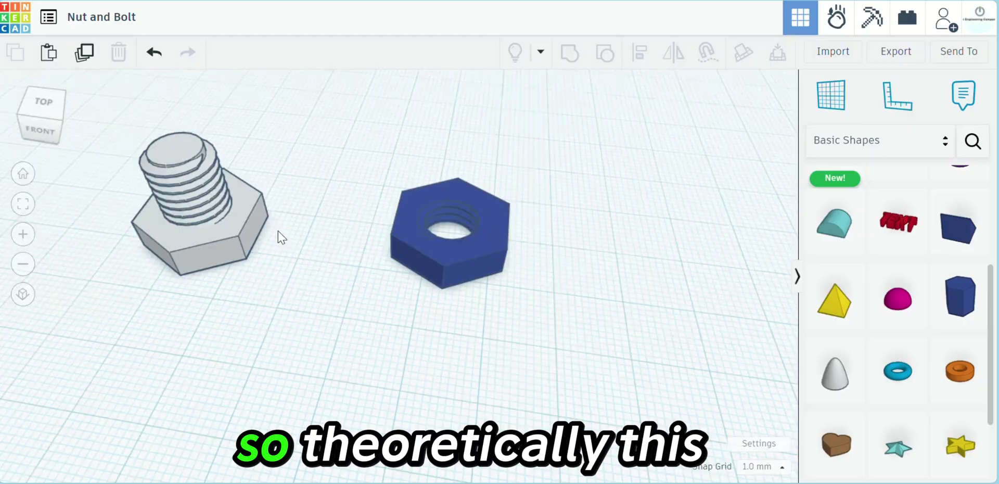
{"action": "left_click_drag", "start_coordinate": [421, 245], "coordinate": [295, 256]}
{"action": "left_click", "coordinate": [227, 296]}
{"action": "middle_click_drag", "start_coordinate": [226, 313], "coordinate": [377, 306]}
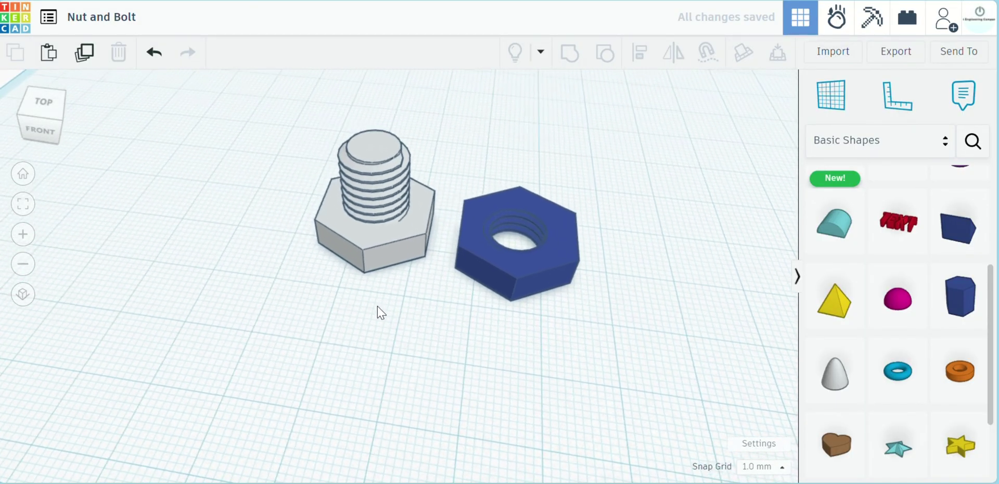
{"action": "scroll", "coordinate": [412, 323], "scroll_direction": "down", "scroll_amount": 3}
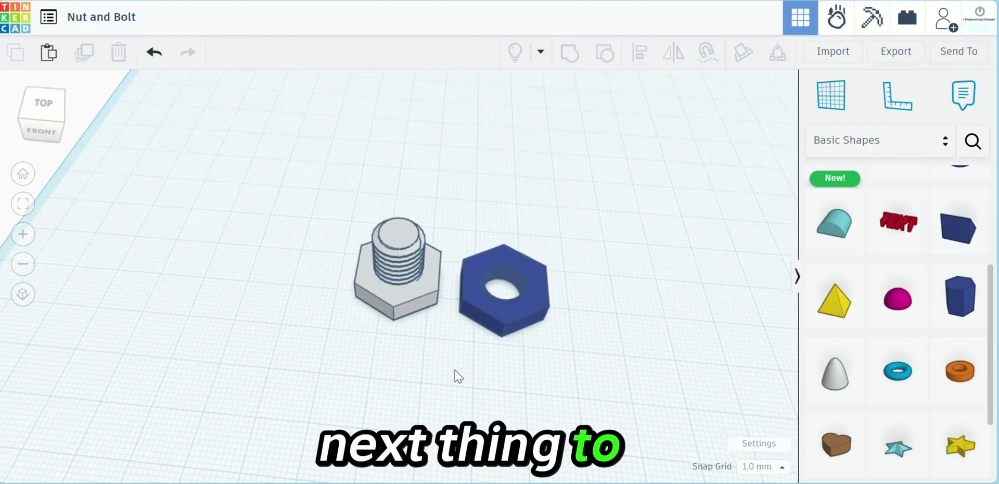
{"action": "right_click_drag", "start_coordinate": [455, 370], "coordinate": [462, 340]}
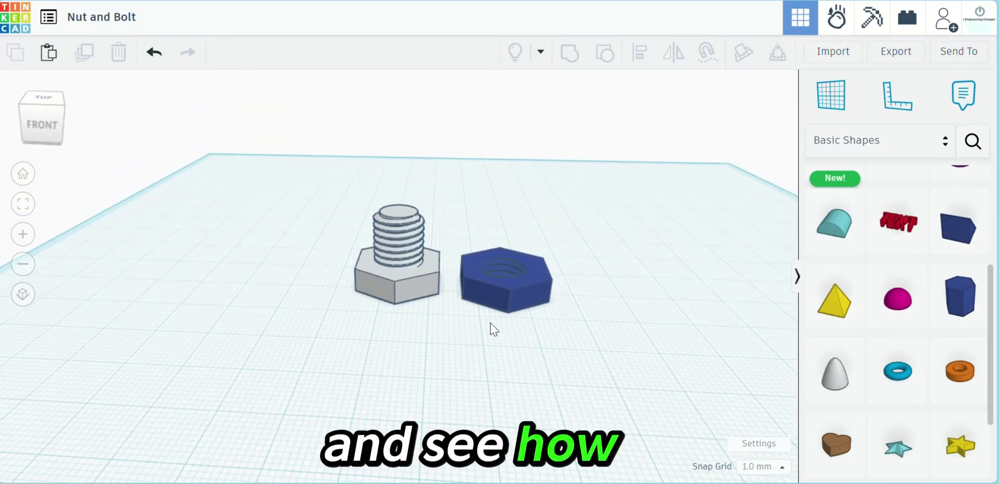